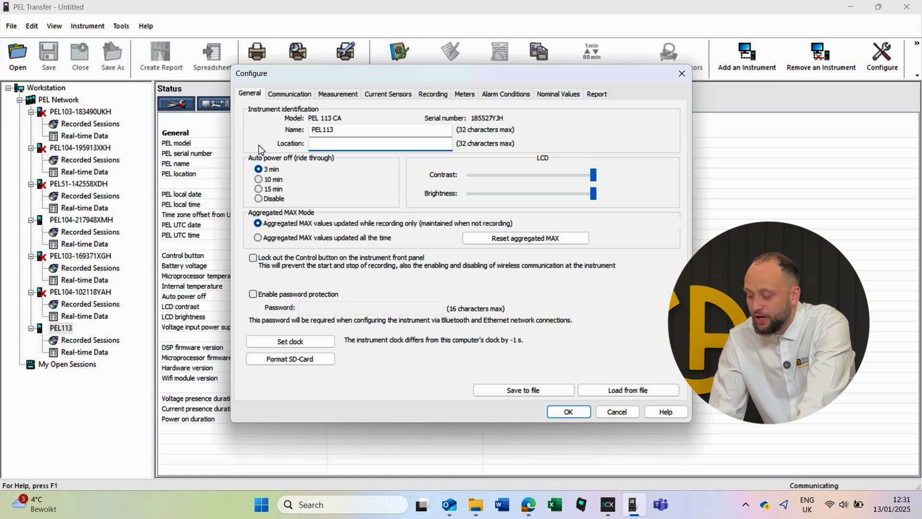
- Enter 'chauvin arnoux uk of' as the location, adjust display contrast, and set auto power off to 3 minutes
text(chauvin)
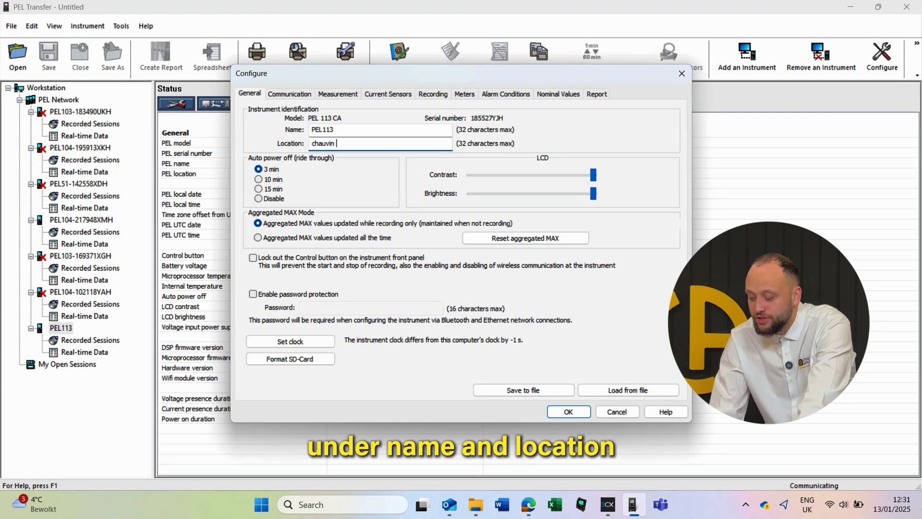
text( arnoux uk )
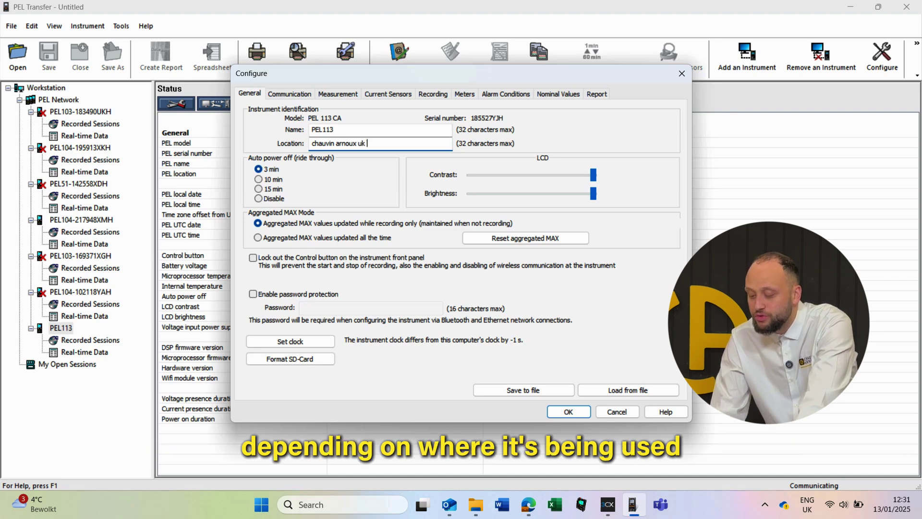
text(office)
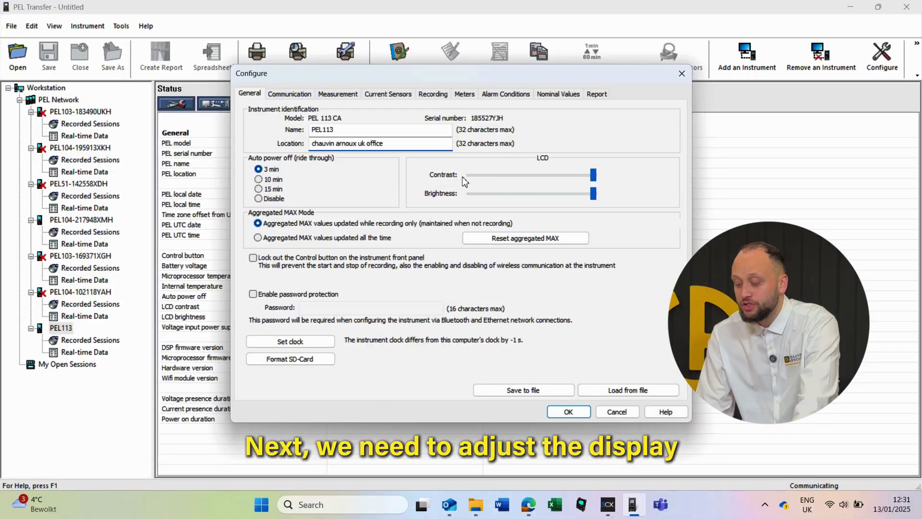
click(592, 175)
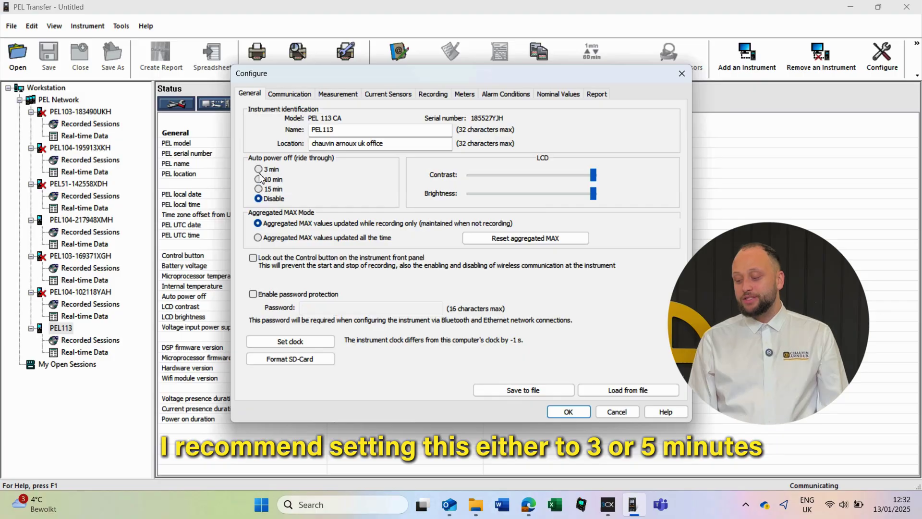
click(261, 173)
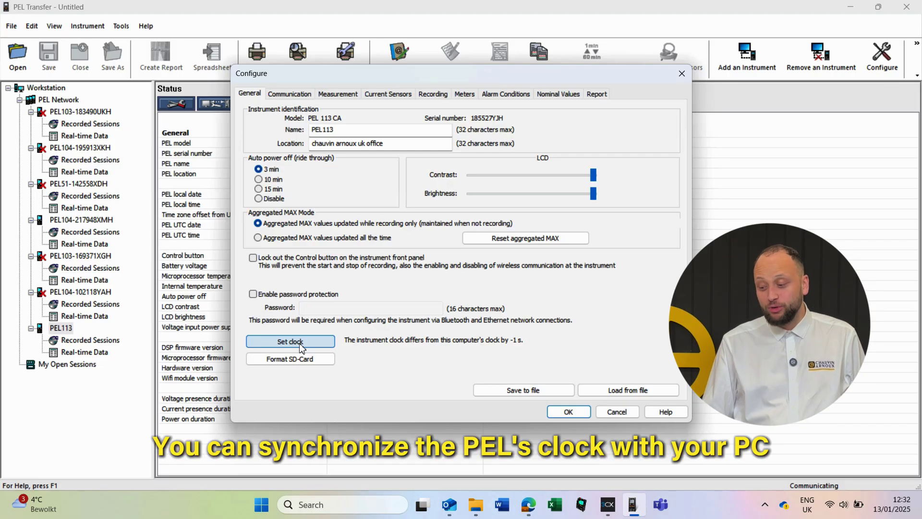
- Synchronize the logger clock with the PC, then toggle Wifi and DHCP off and back on
click(290, 341)
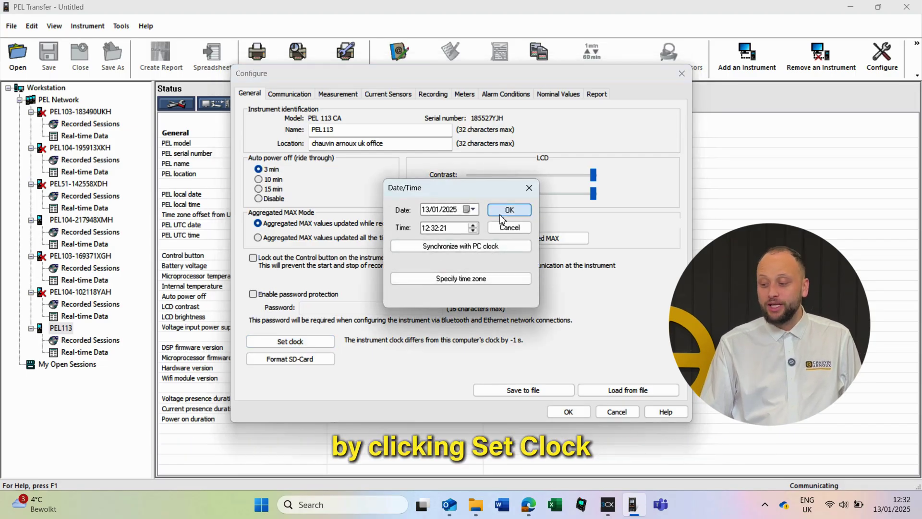
click(473, 249)
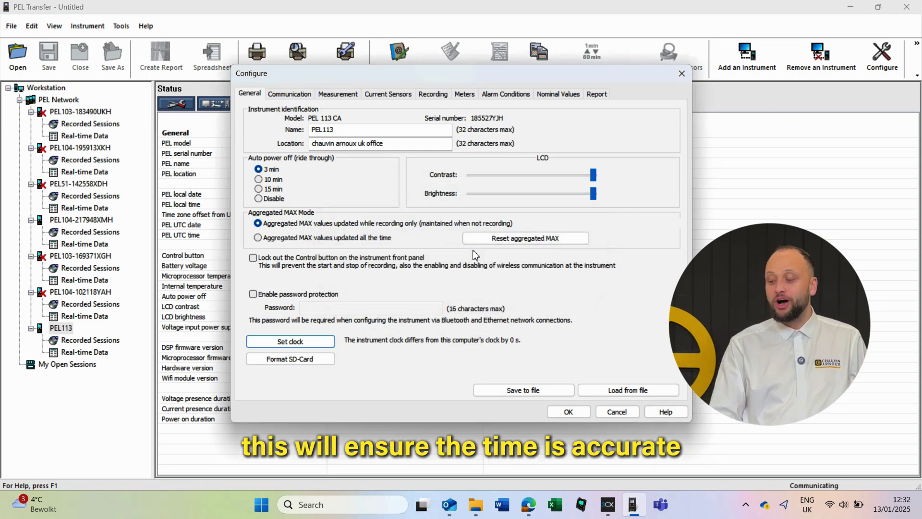
click(291, 96)
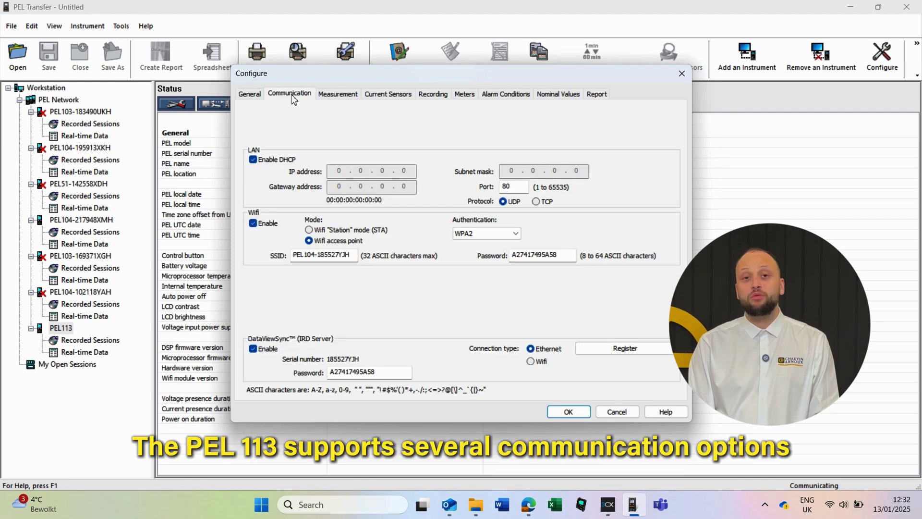
click(254, 223)
click(253, 223)
click(253, 160)
click(254, 160)
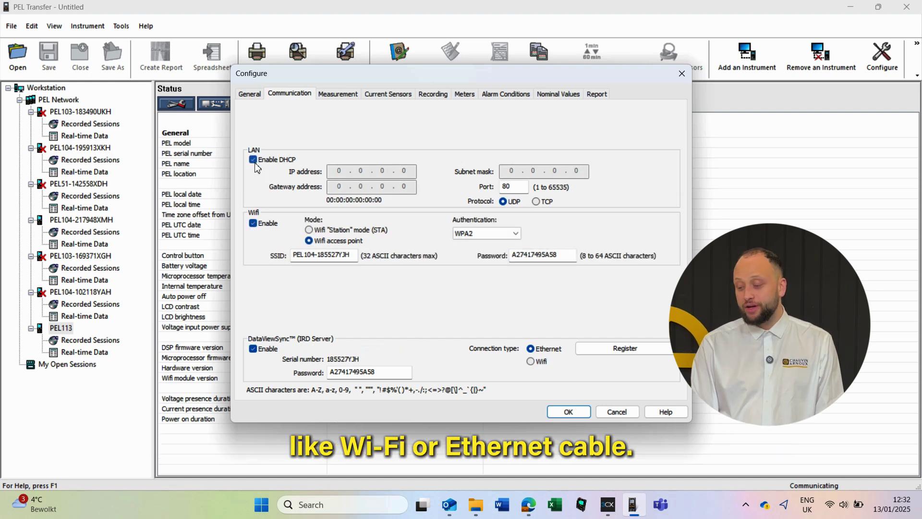
click(339, 96)
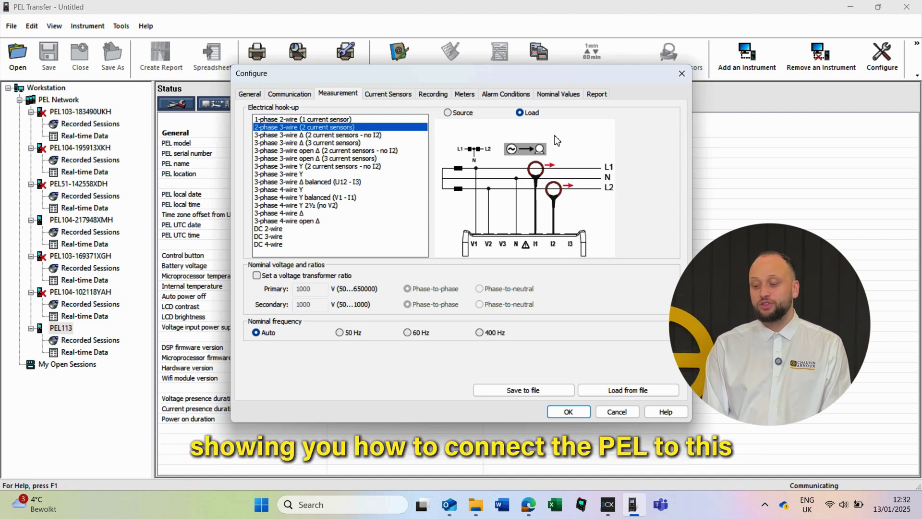
- Preview 3-phase 3-wire Δ balanced, then select the 2-phase 3-wire (2 current sensors) hook-up
click(288, 182)
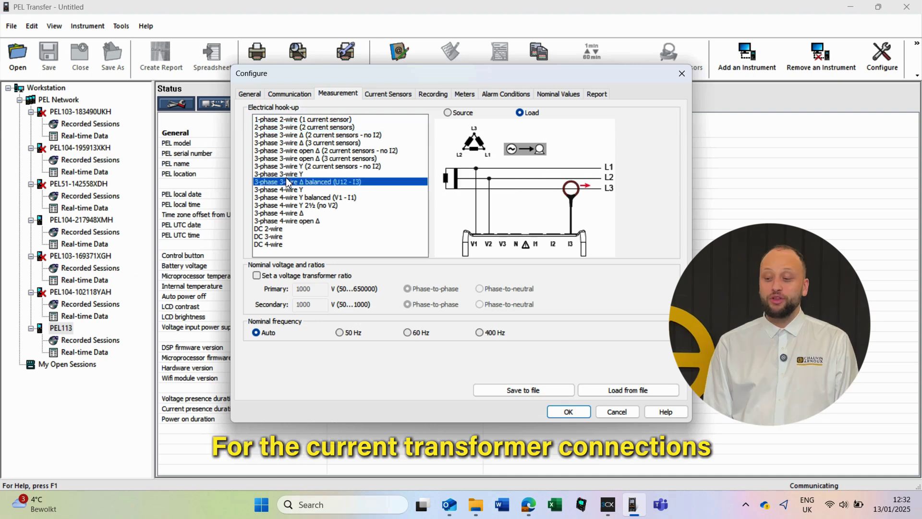
click(283, 128)
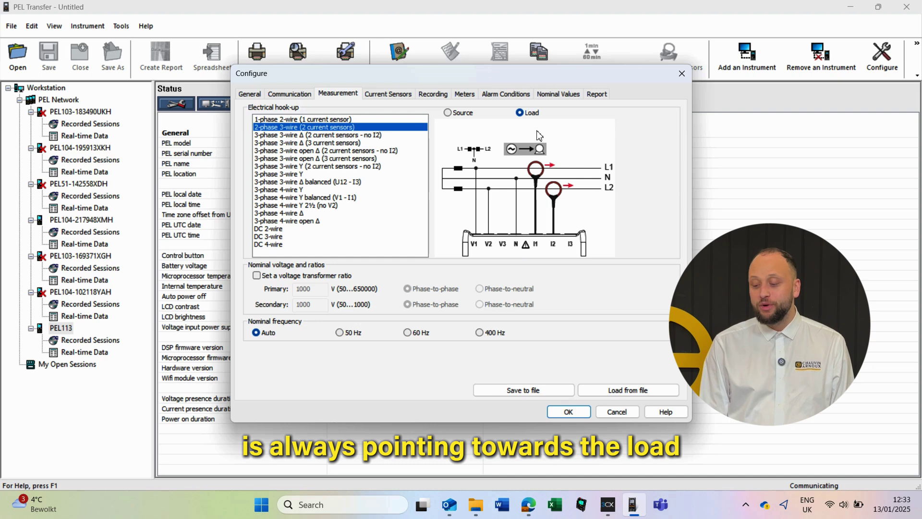
click(396, 96)
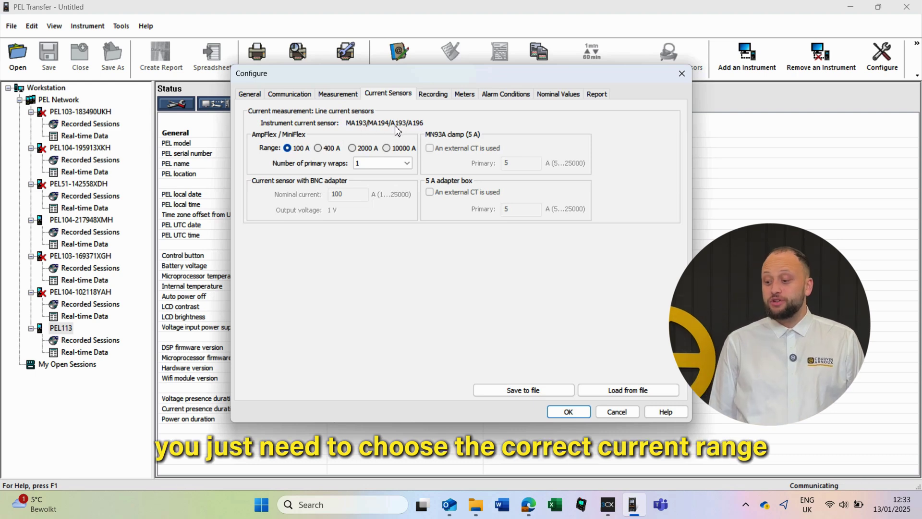
- Set the flexible current sensor range to 100 A and keep one primary wrap
click(387, 148)
click(288, 149)
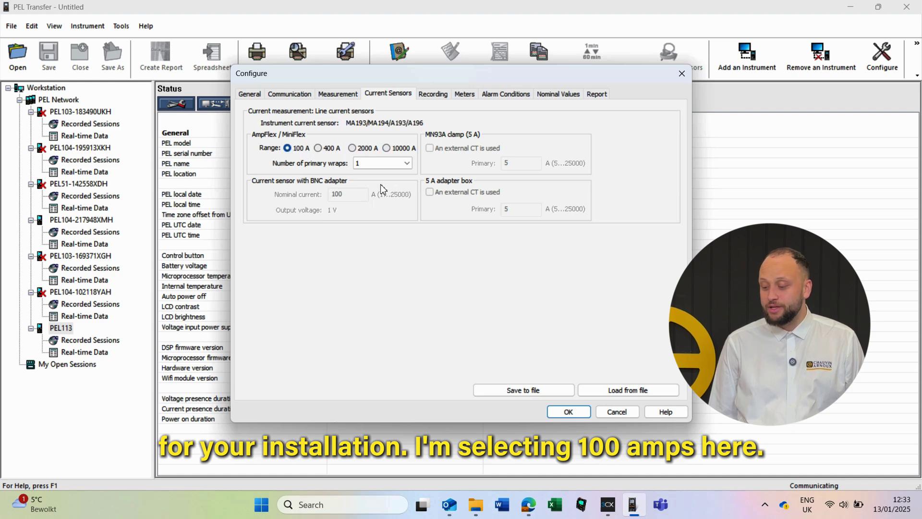
click(407, 164)
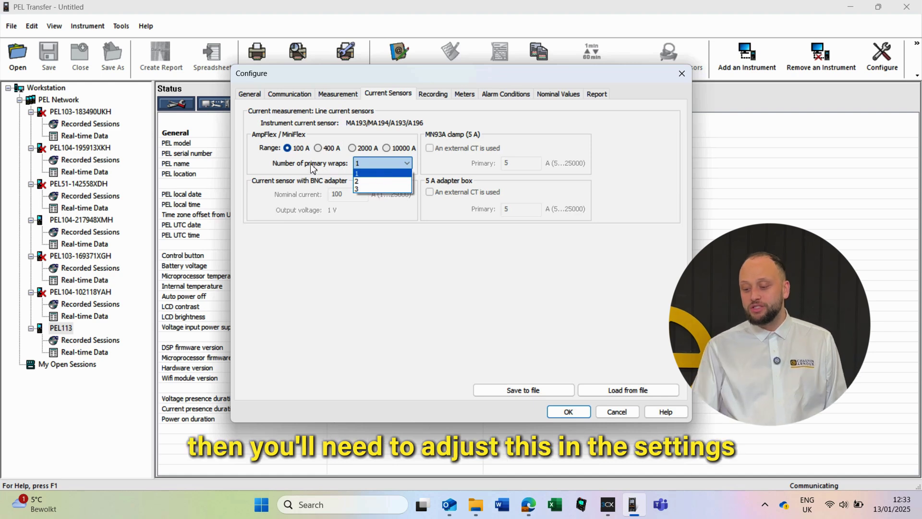
click(361, 173)
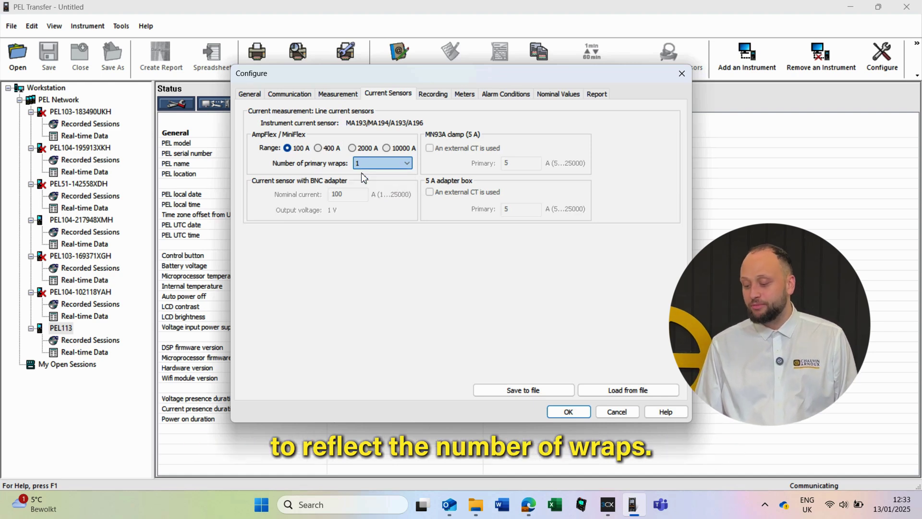
click(439, 99)
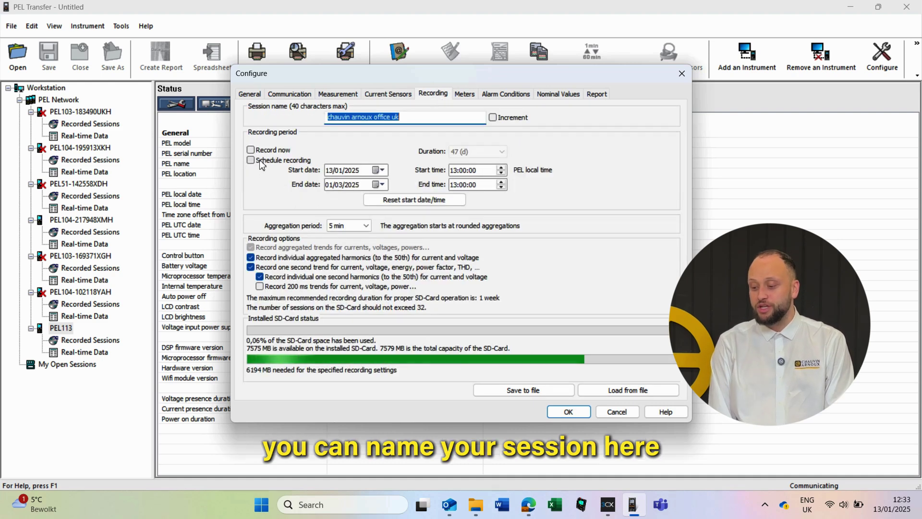
- Name the session 'chauvin arnoux' and schedule a 2-week recording from 16/01/2025 at 10 min aggregation
key(BackSpace)
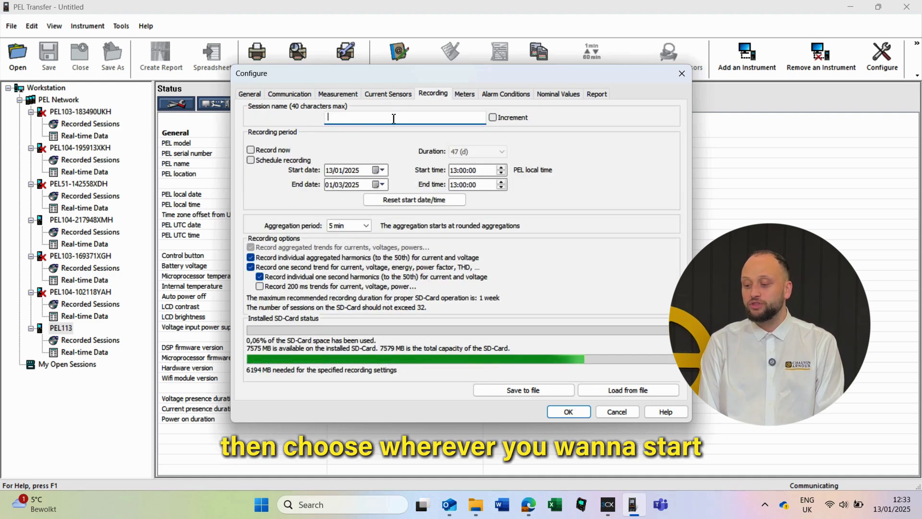
text(chauvin arnoux)
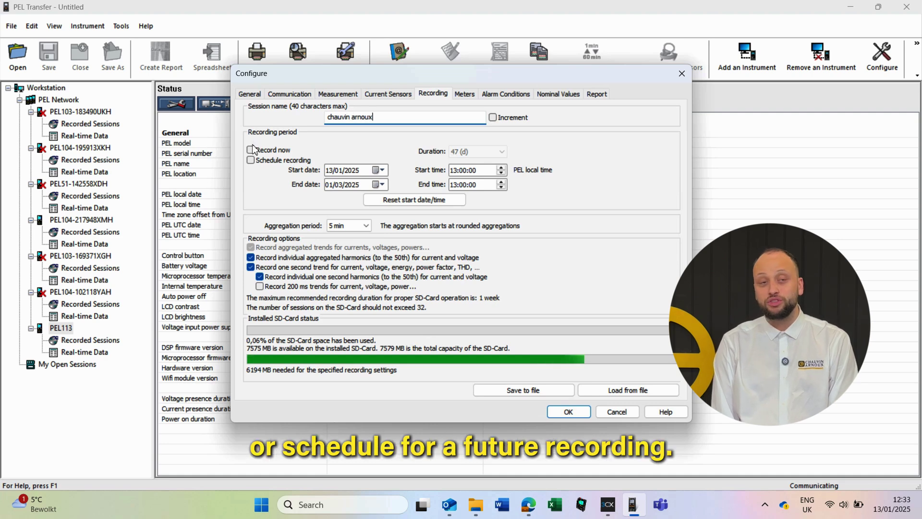
click(252, 160)
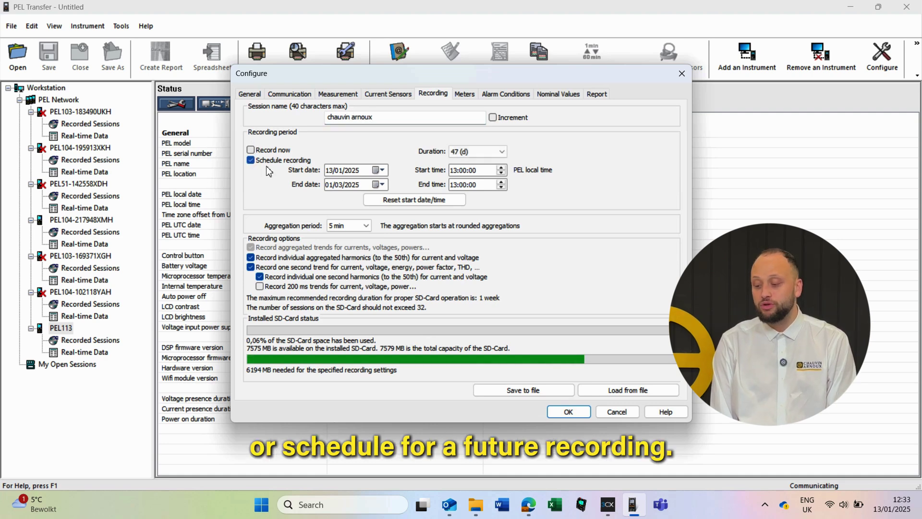
click(379, 170)
click(322, 227)
click(478, 151)
click(473, 217)
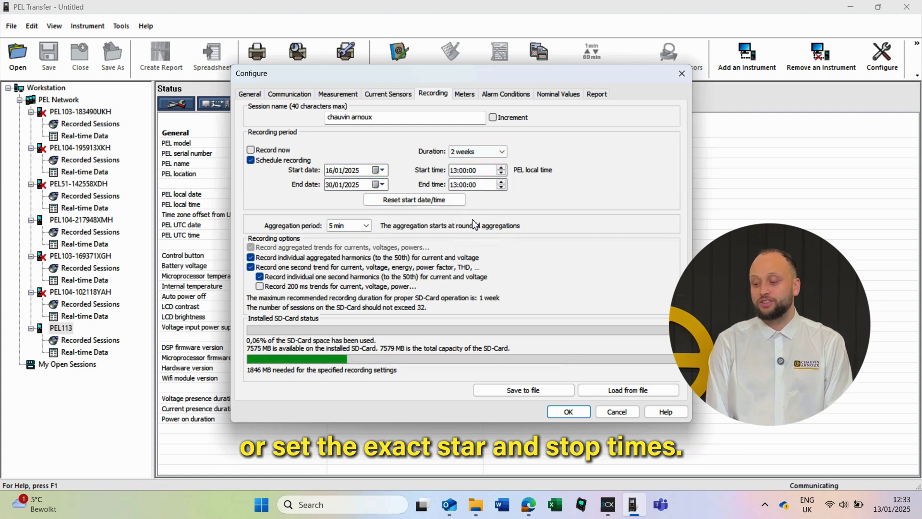
click(364, 226)
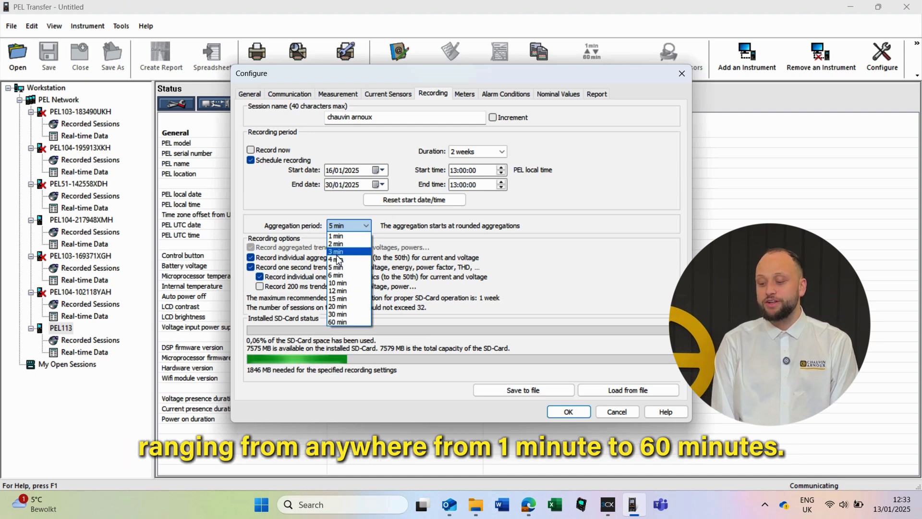
click(340, 283)
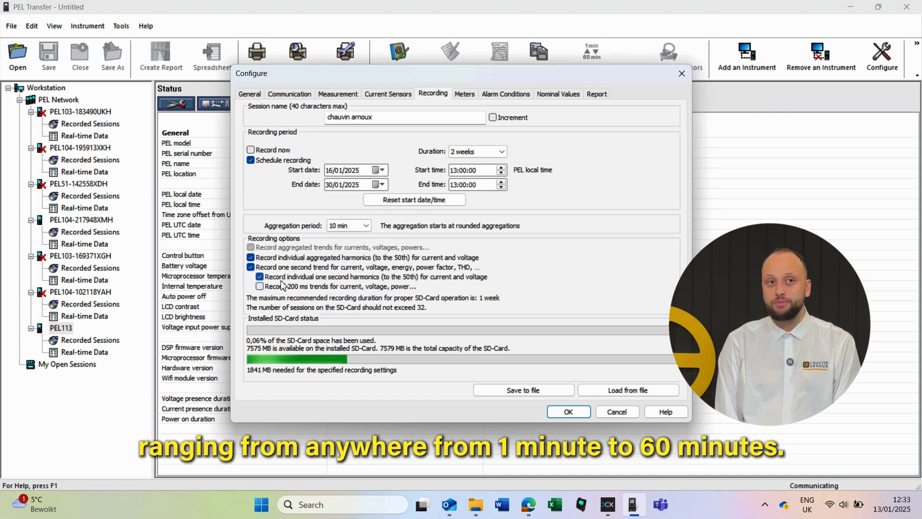
- Keep harmonics recording on, enable 200 ms trends, and stop recording individual harmonics
click(260, 278)
click(261, 278)
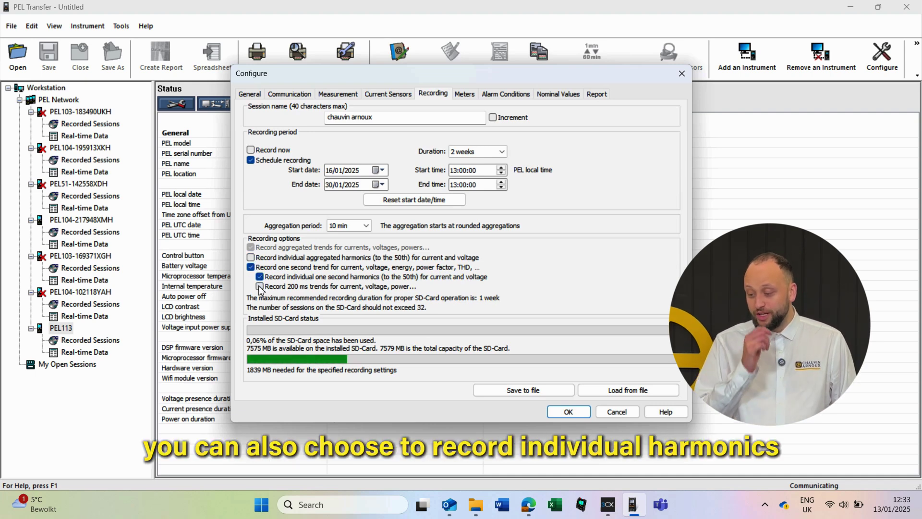
click(260, 278)
click(261, 278)
click(260, 287)
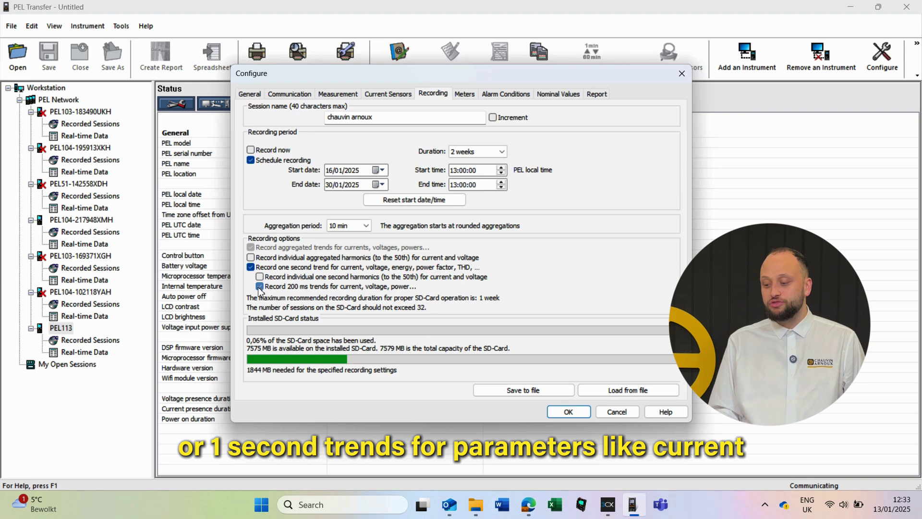
click(251, 258)
click(252, 258)
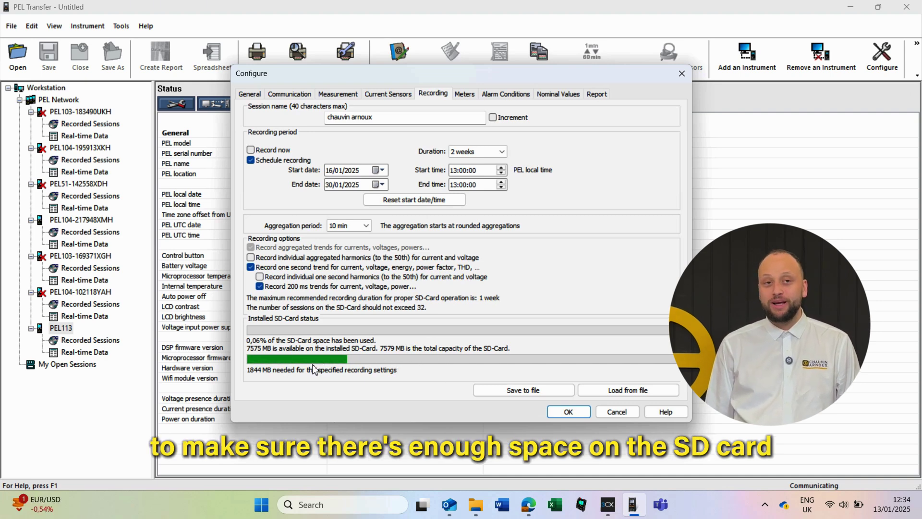
click(468, 96)
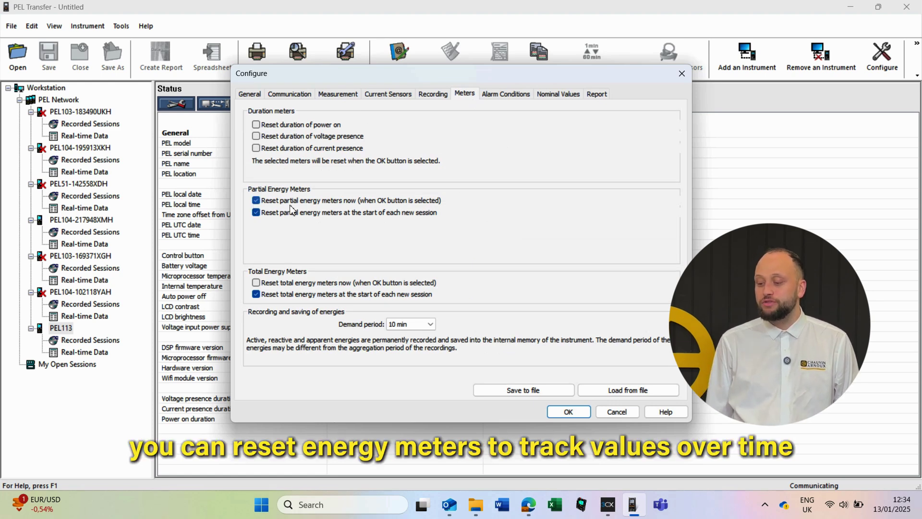
- Reset partial energy meters only at the start of each new session, not immediately
click(259, 202)
click(256, 213)
click(504, 95)
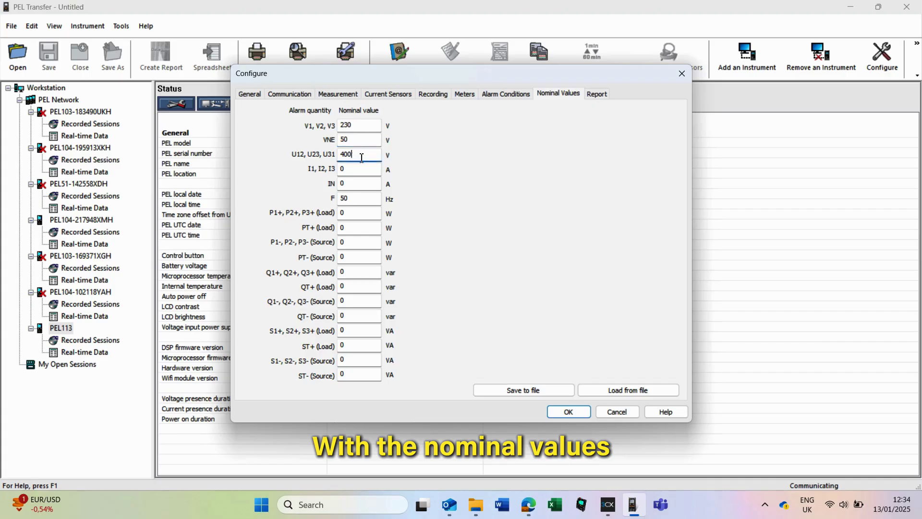
- Review the nominal values: 230 V phase voltage and 400 V line-to-line
click(360, 168)
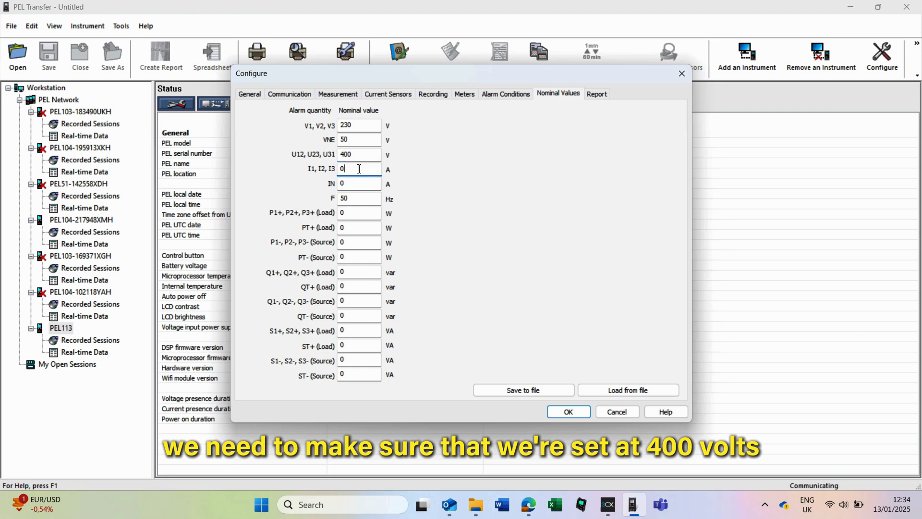
click(367, 127)
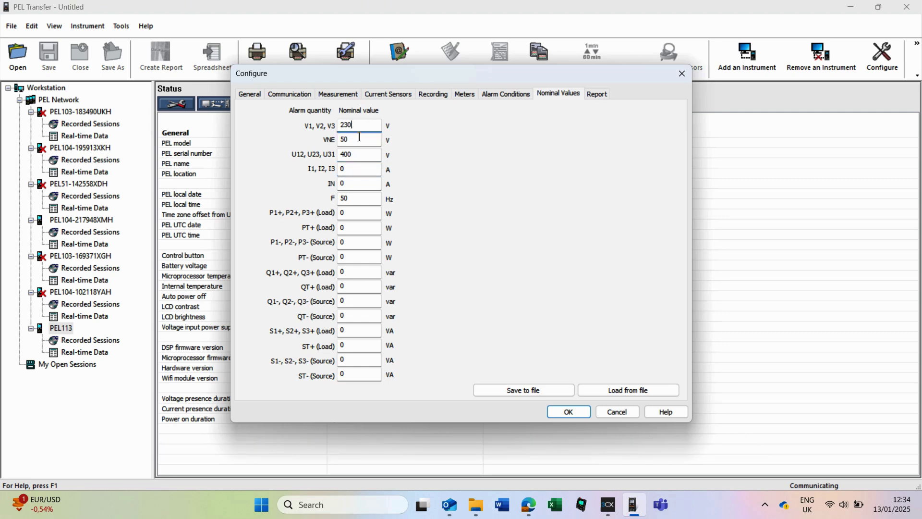
click(596, 95)
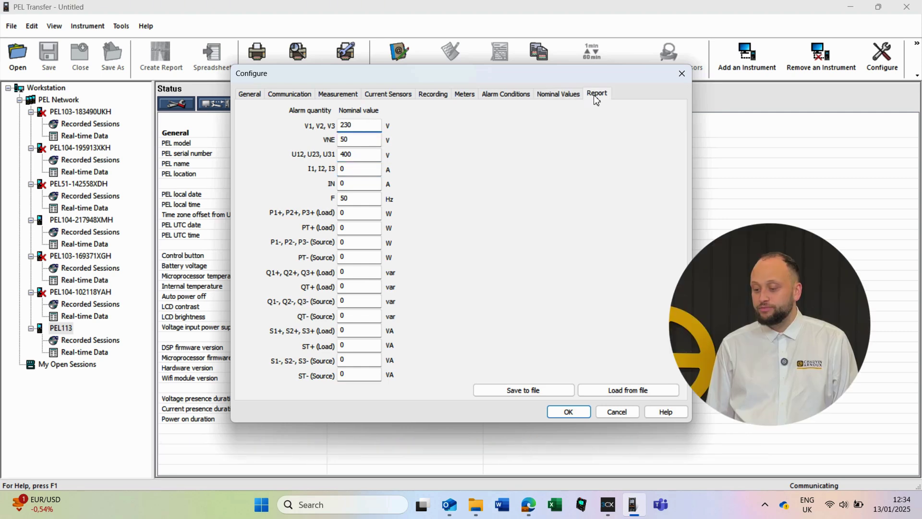
- Add the recipient's e-mail address for reports and apply the configuration to the PEL 113
click(619, 134)
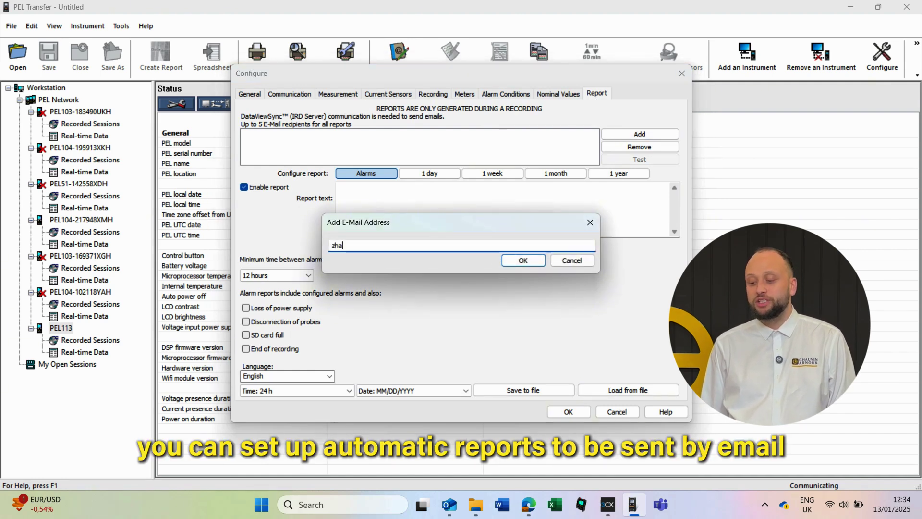
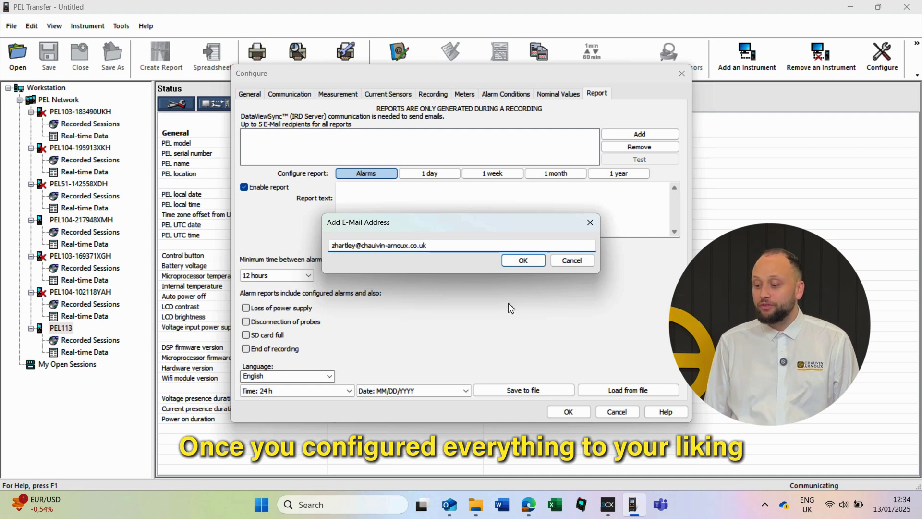
click(523, 261)
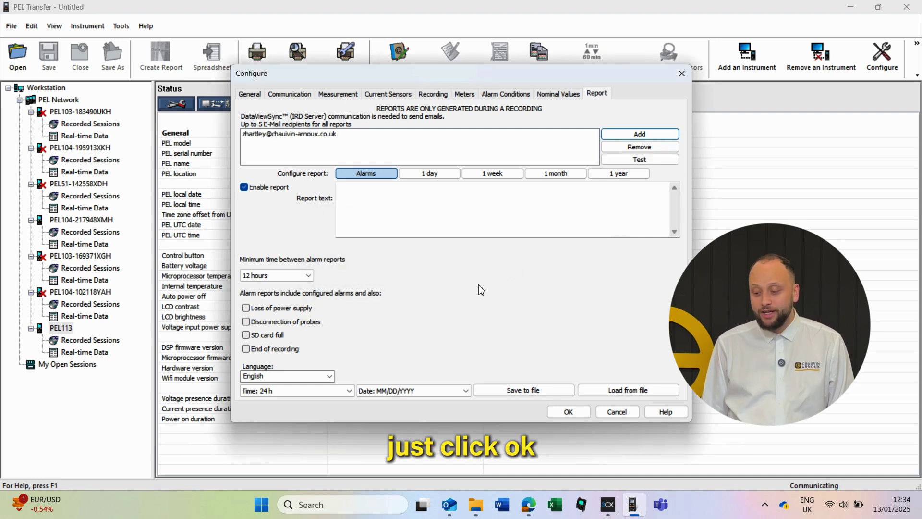
click(563, 414)
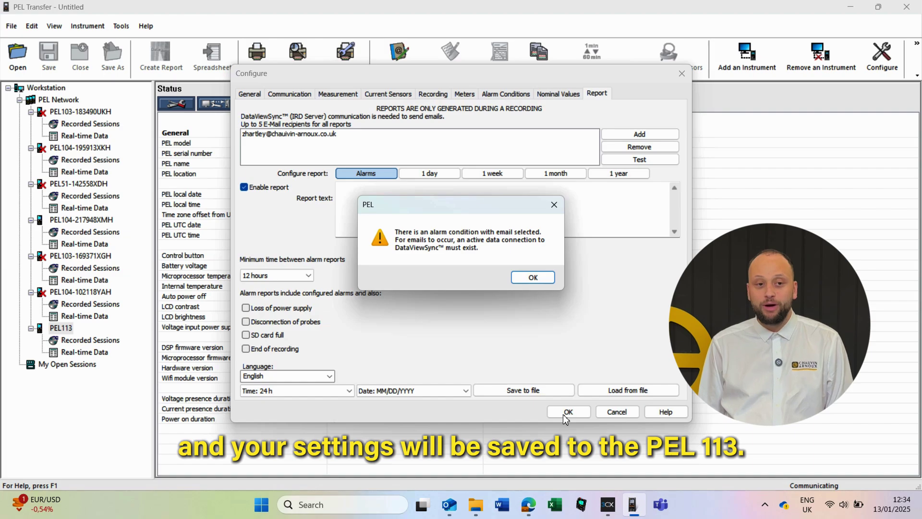